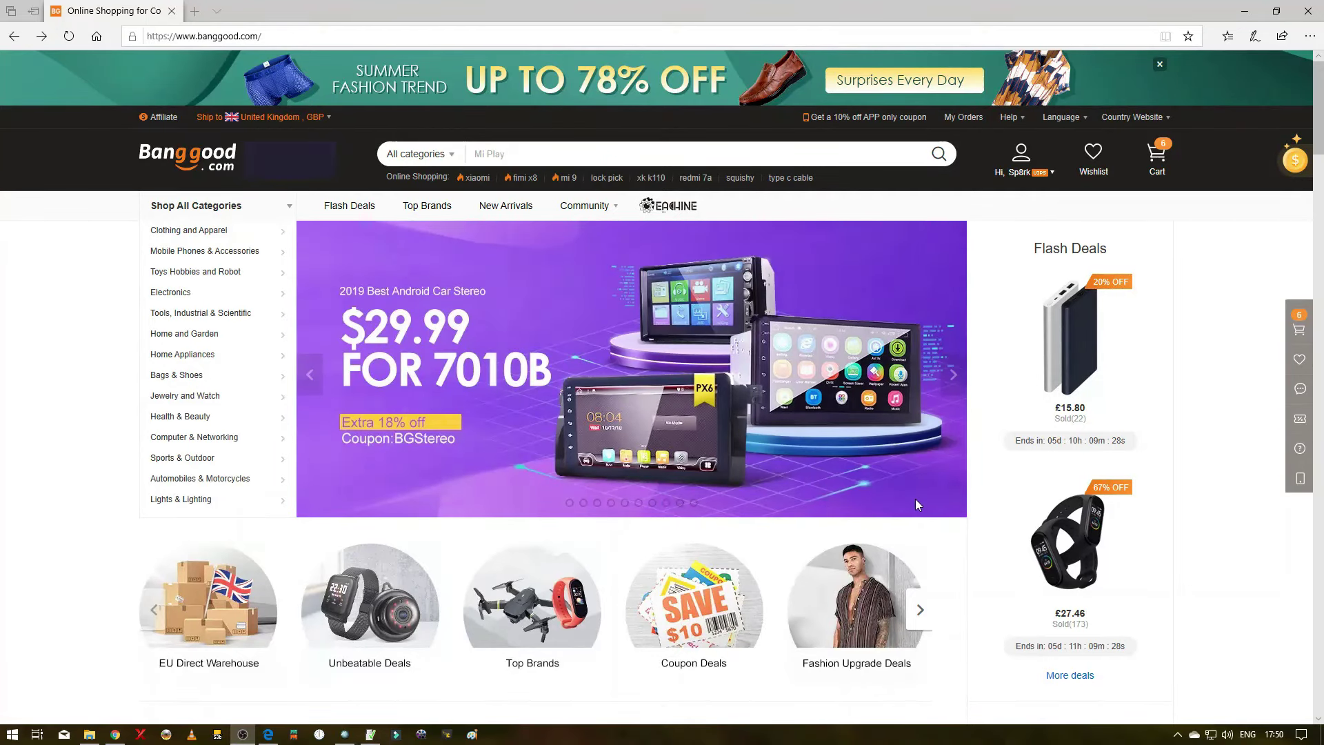
{"action": "scroll", "coordinate": [915, 500], "scroll_direction": "down", "scroll_amount": 5}
{"action": "scroll", "coordinate": [915, 498], "scroll_direction": "down", "scroll_amount": 5}
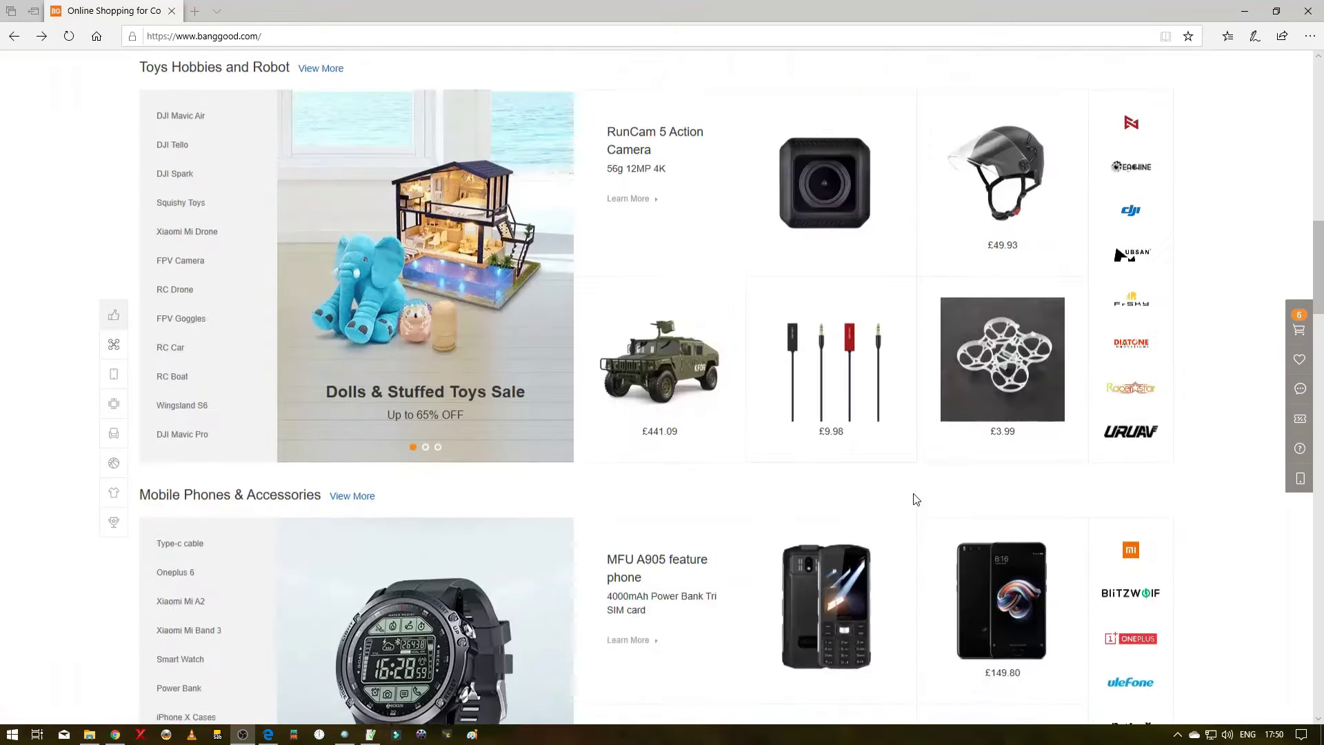
{"action": "scroll", "coordinate": [914, 495], "scroll_direction": "down", "scroll_amount": 5}
{"action": "scroll", "coordinate": [914, 493], "scroll_direction": "down", "scroll_amount": 4}
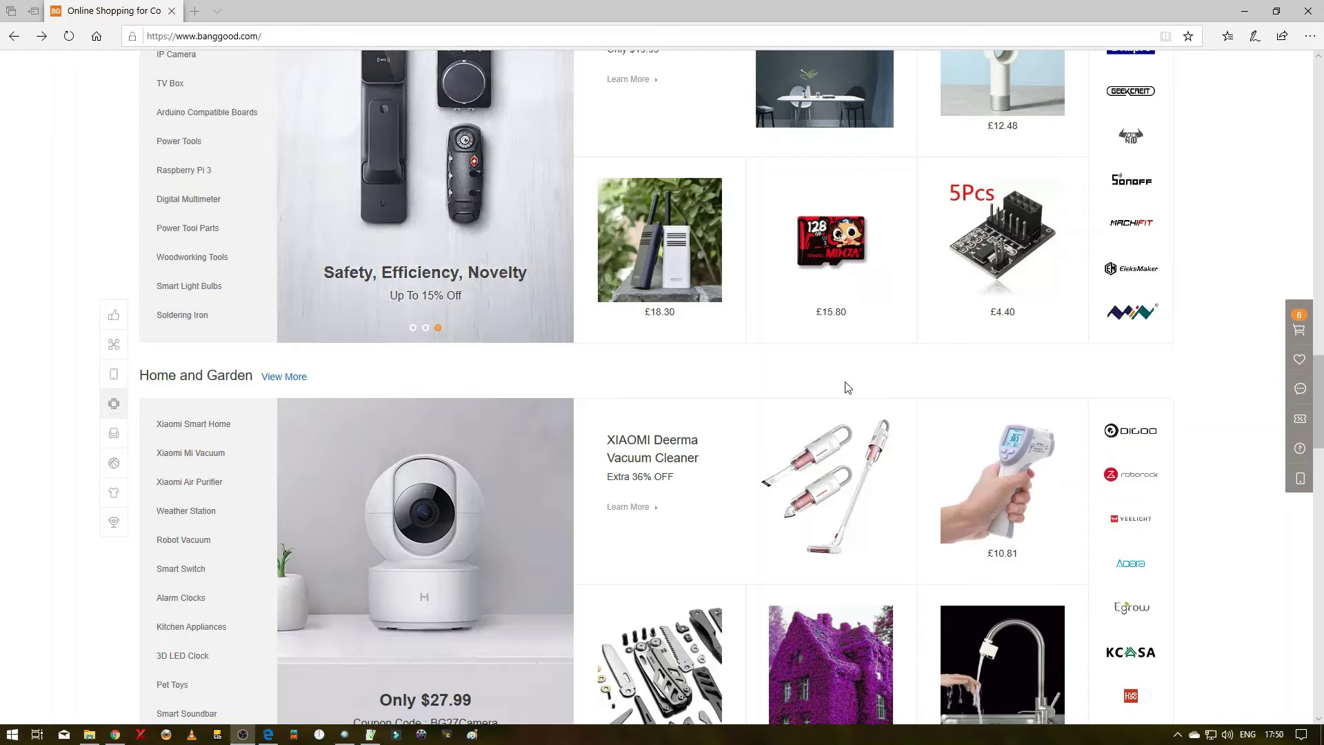
{"action": "scroll", "coordinate": [858, 311], "scroll_direction": "up", "scroll_amount": 5}
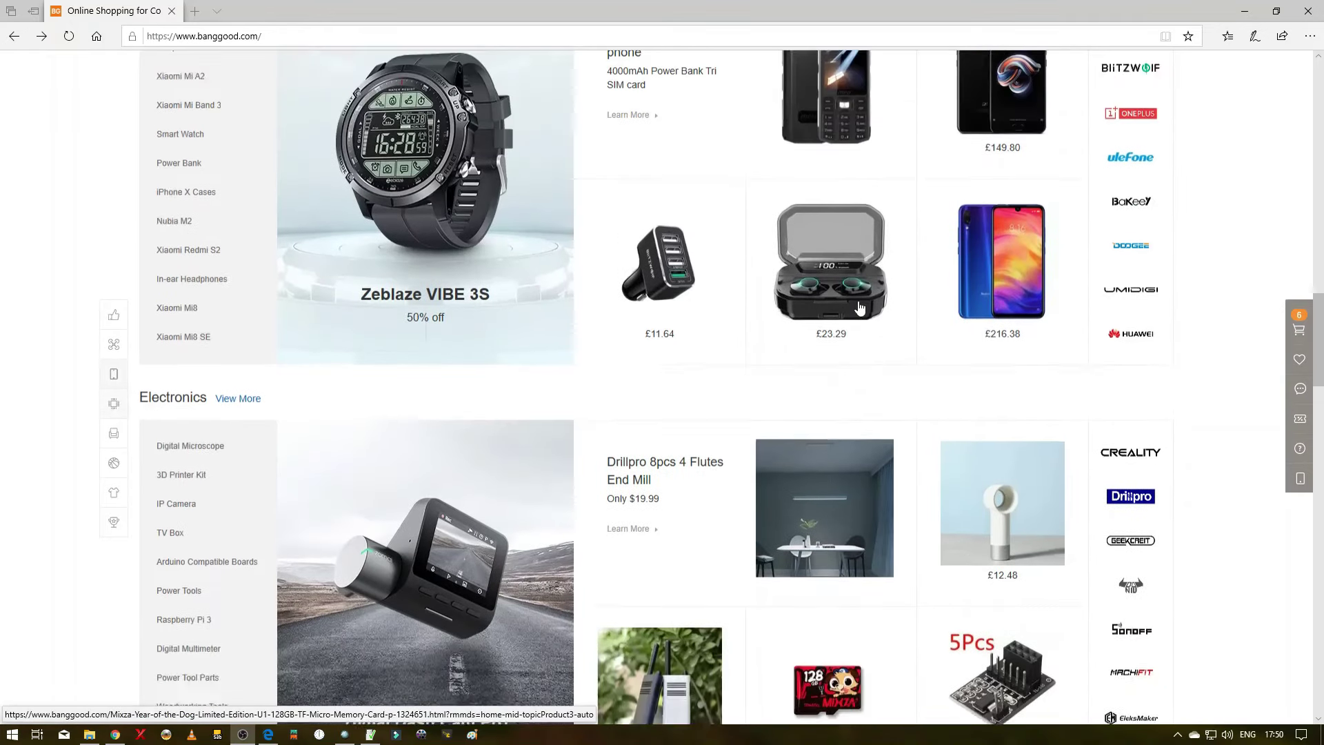
{"action": "scroll", "coordinate": [858, 309], "scroll_direction": "down", "scroll_amount": 4}
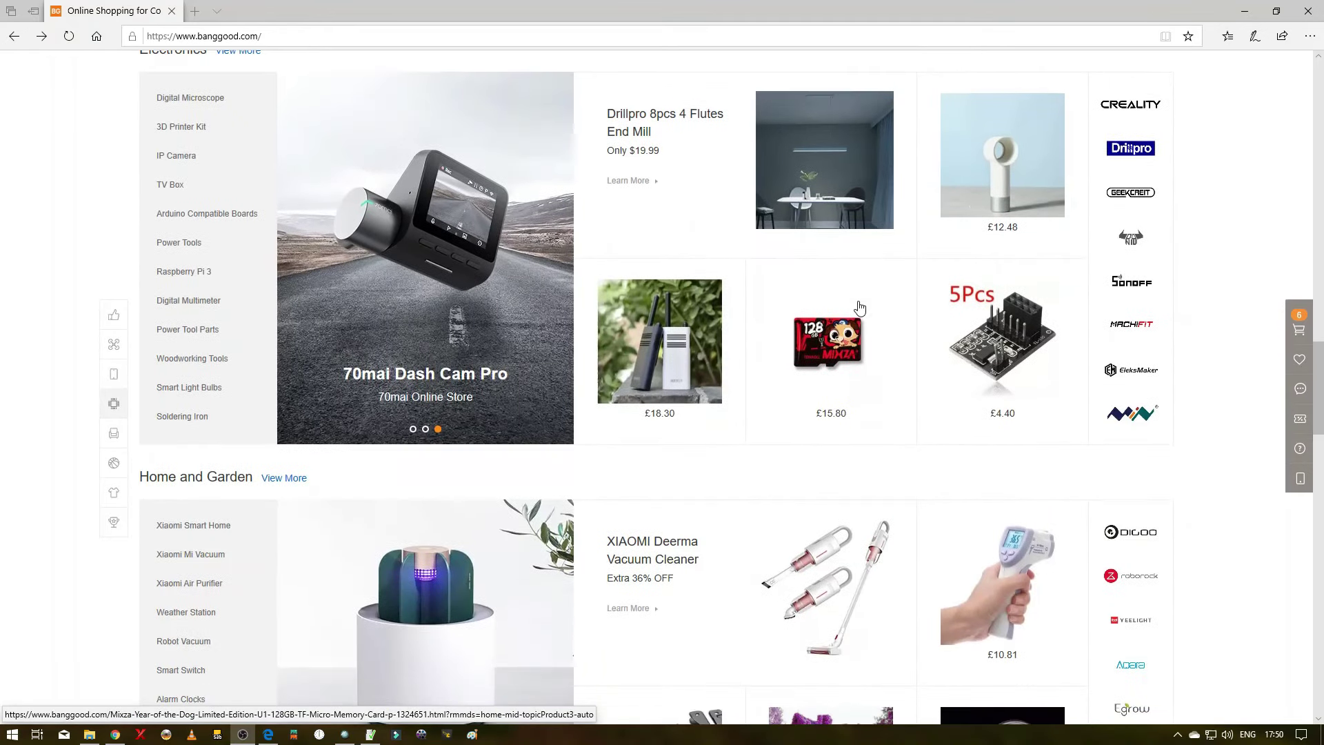
Minimize the browser and move the SpeedOut window into place
{"action": "left_click", "coordinate": [1244, 11]}
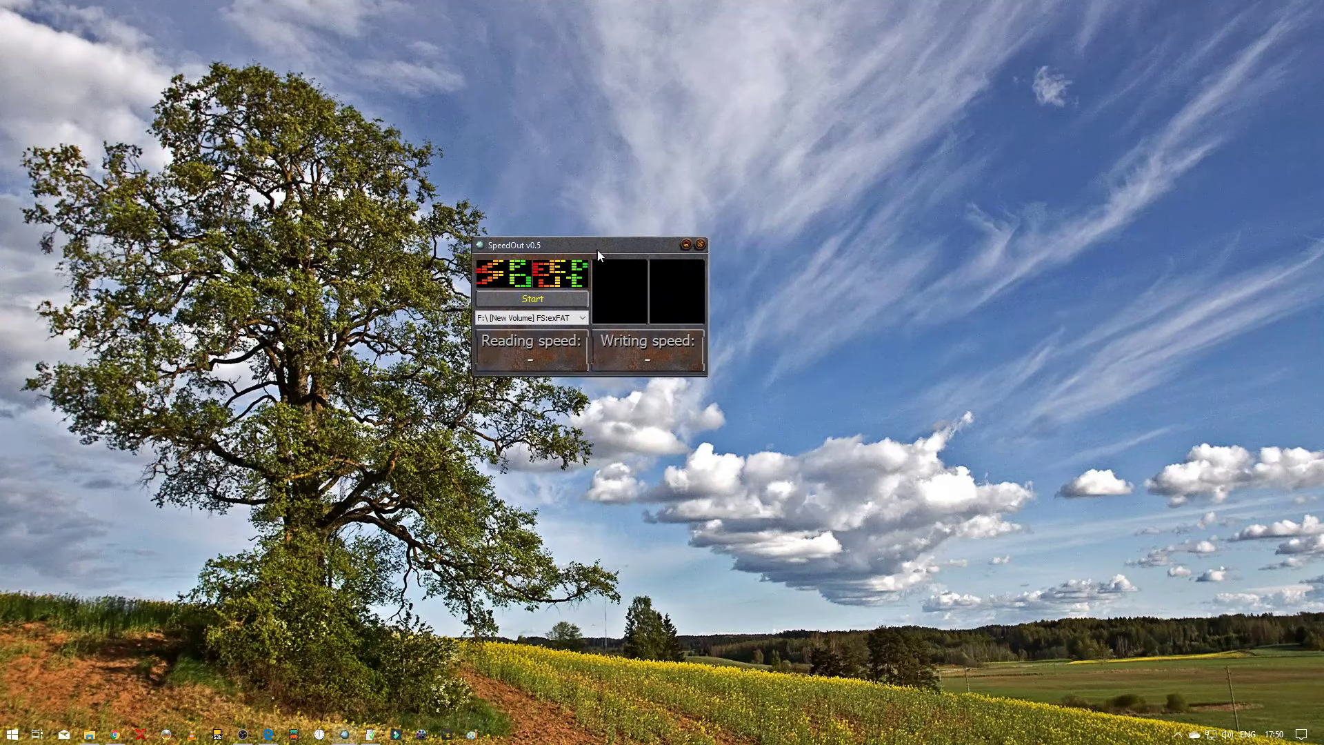
{"action": "left_click_drag", "start_coordinate": [599, 249], "coordinate": [723, 286]}
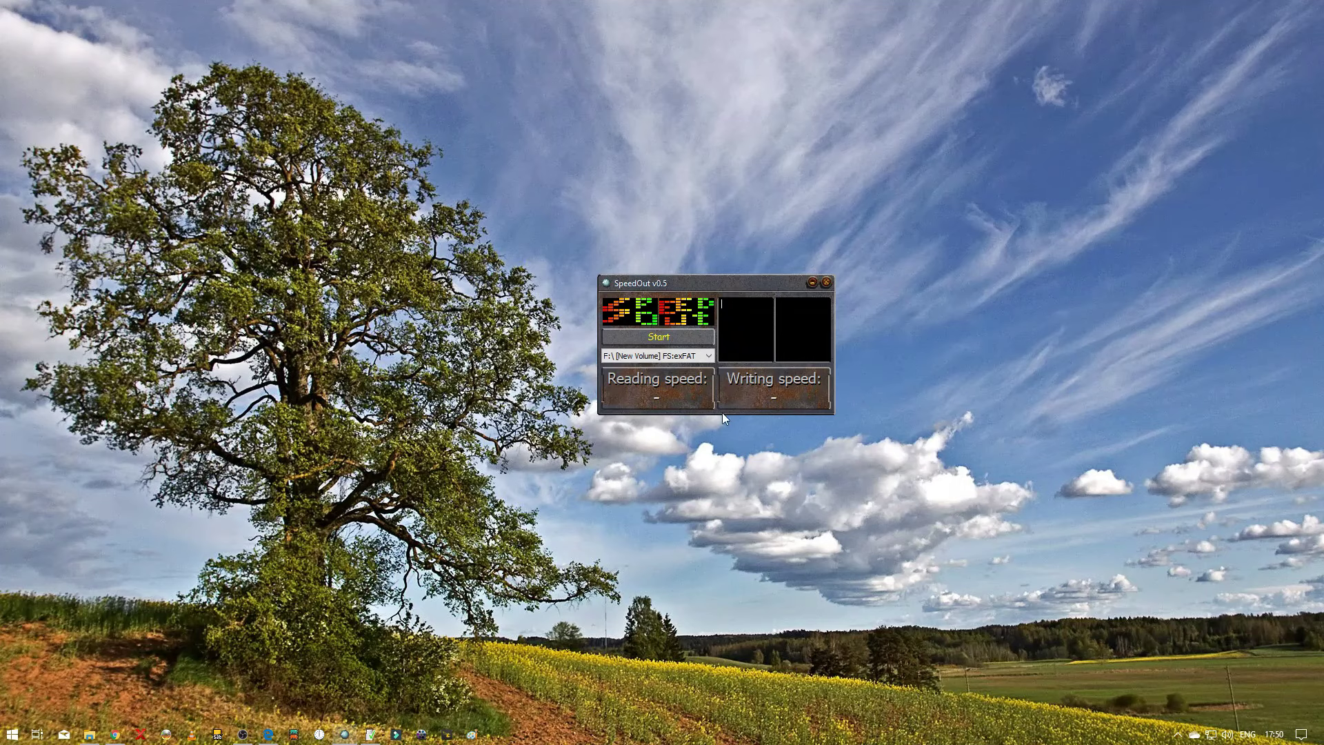
Run the speed test on New Volume F:, reaching 91.4 MB/s read and 77.1 MB/s write
{"action": "left_click", "coordinate": [652, 337]}
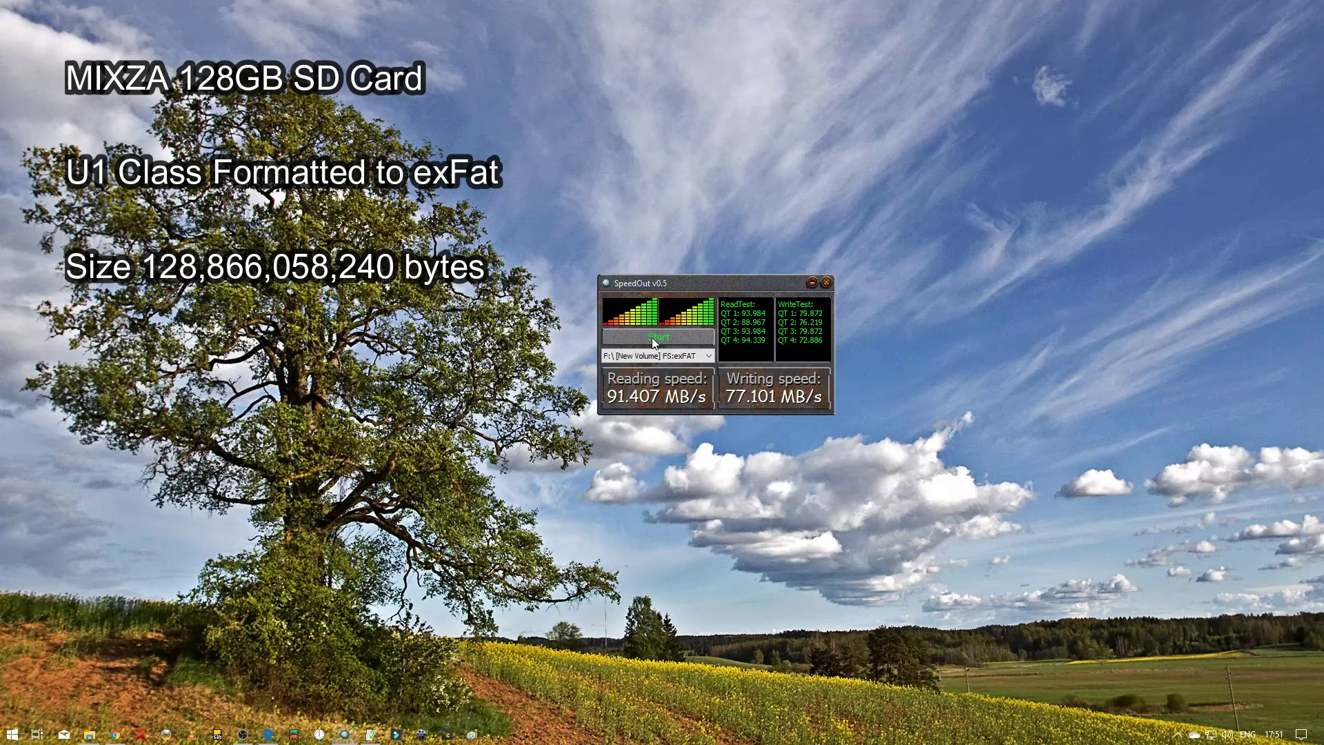
Rerun the speed test five times, ending at 52.9 MB/s write, then close SpeedOut
{"action": "left_click", "coordinate": [652, 337]}
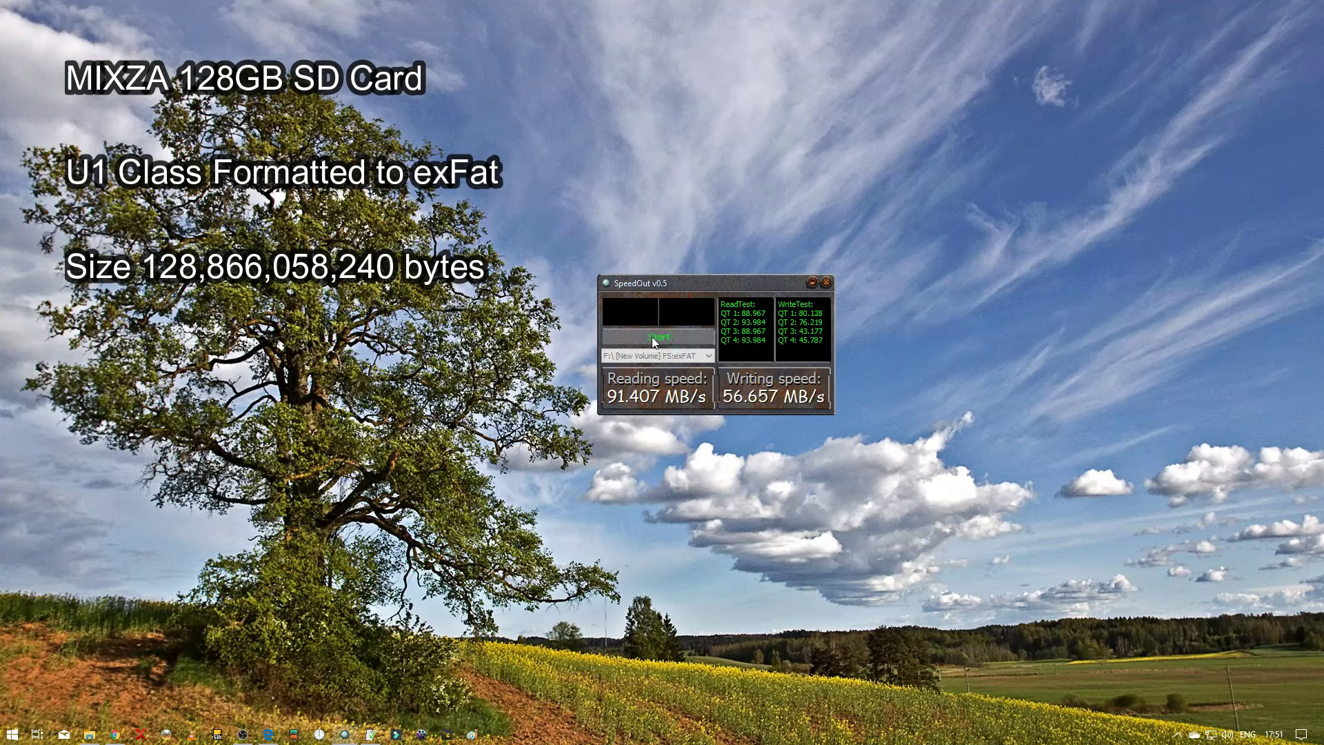
{"action": "left_click", "coordinate": [651, 337]}
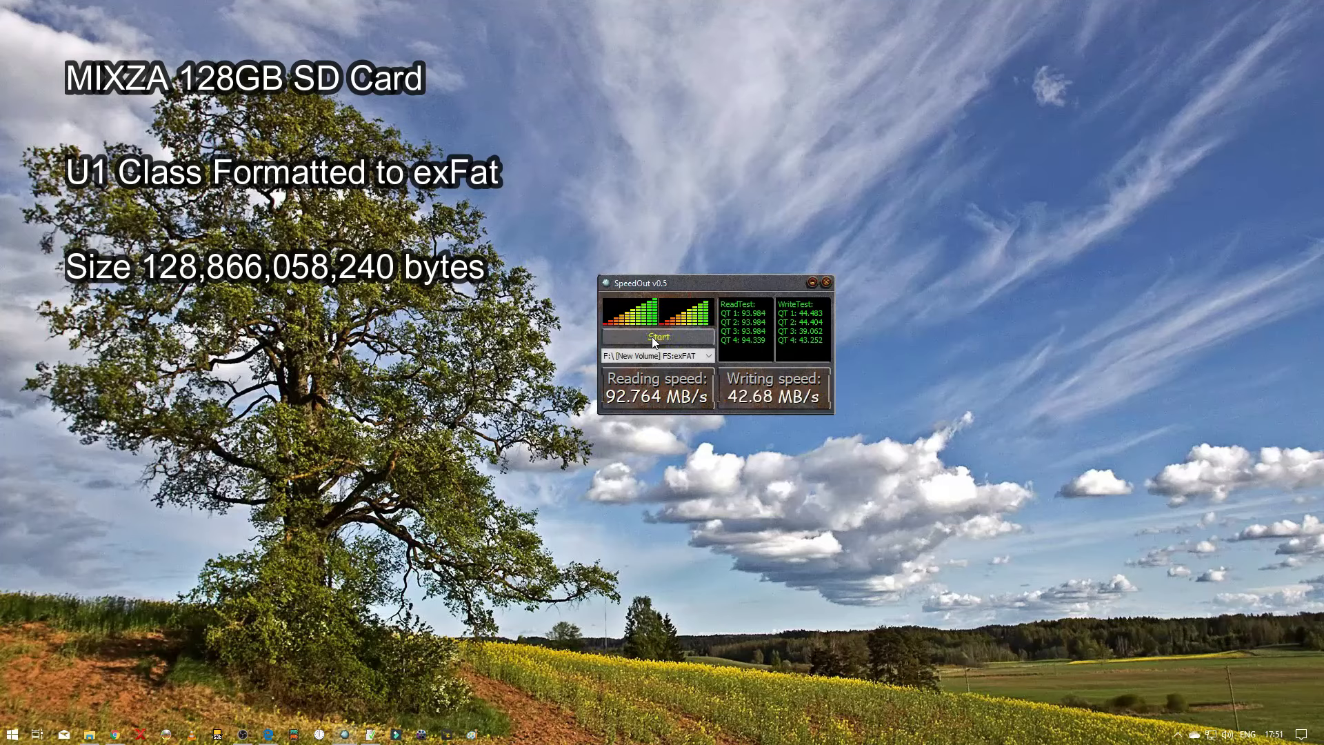
{"action": "left_click", "coordinate": [652, 336]}
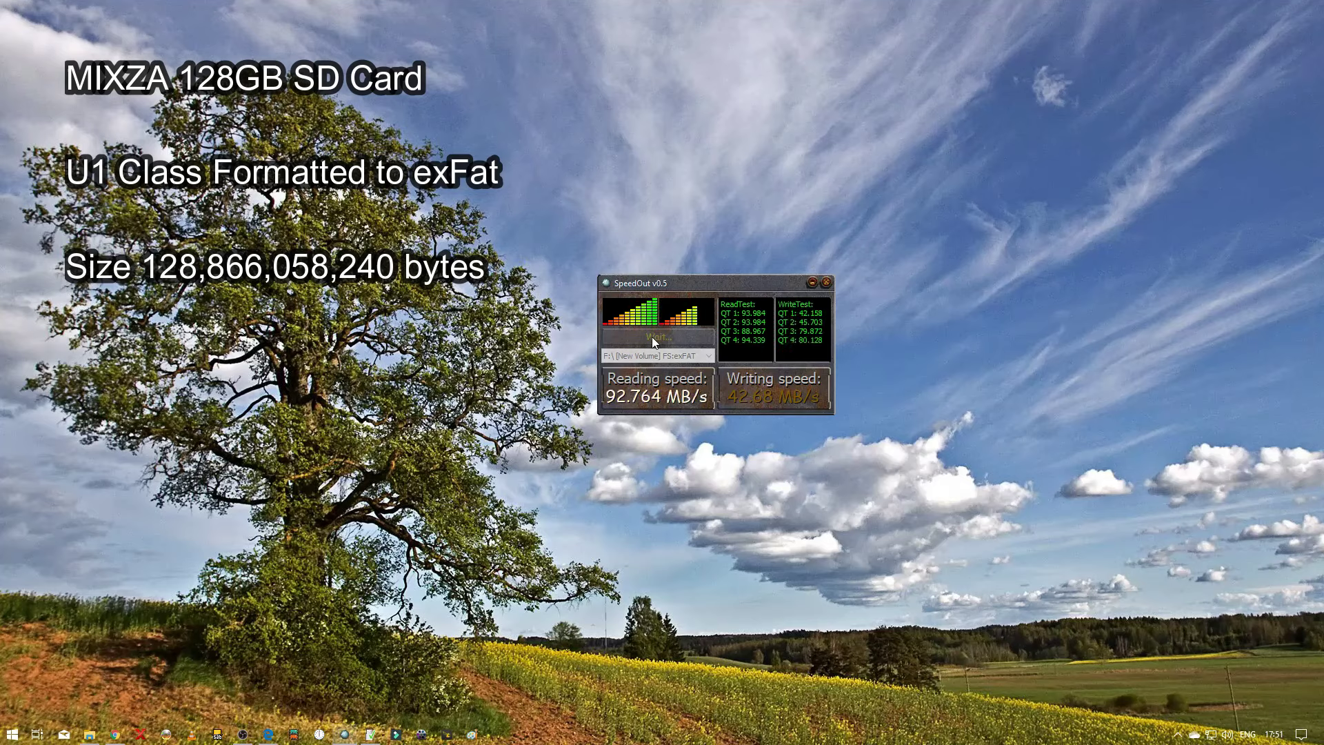
{"action": "left_click", "coordinate": [652, 336]}
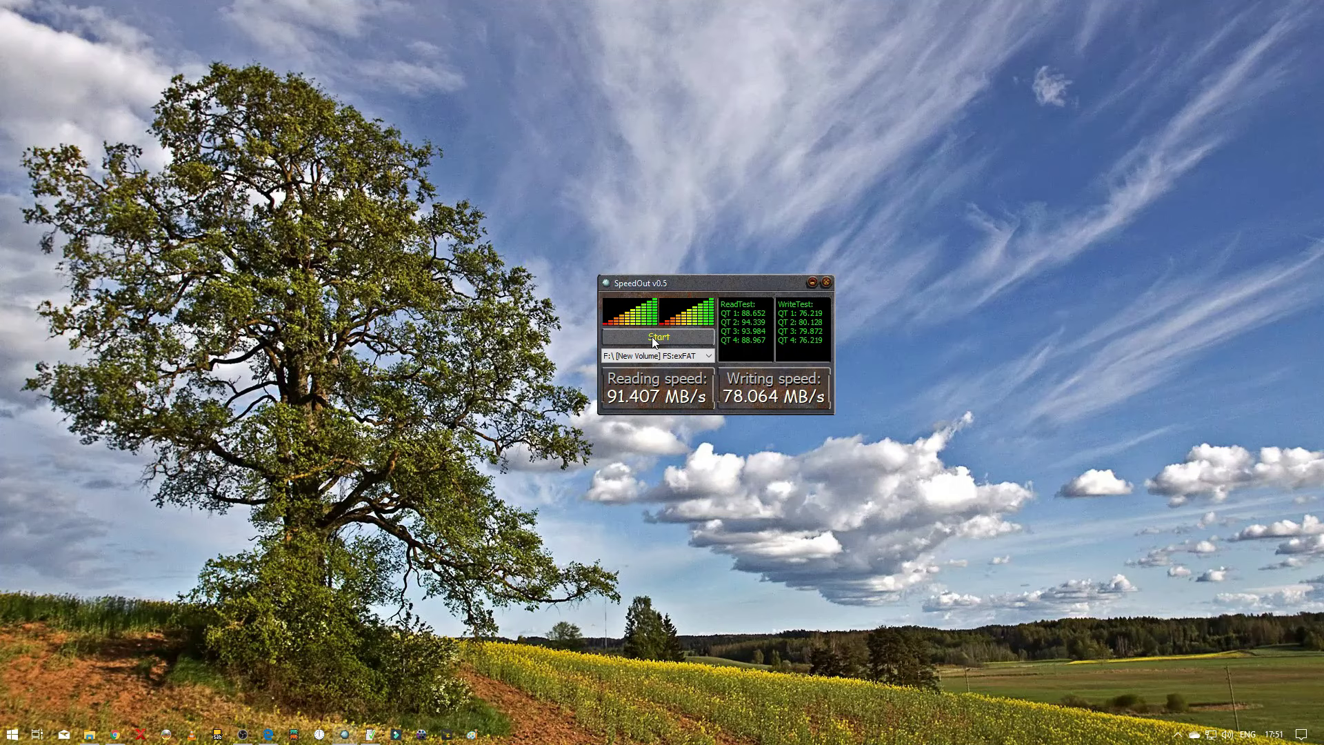
{"action": "left_click", "coordinate": [653, 336]}
{"action": "left_click", "coordinate": [826, 285]}
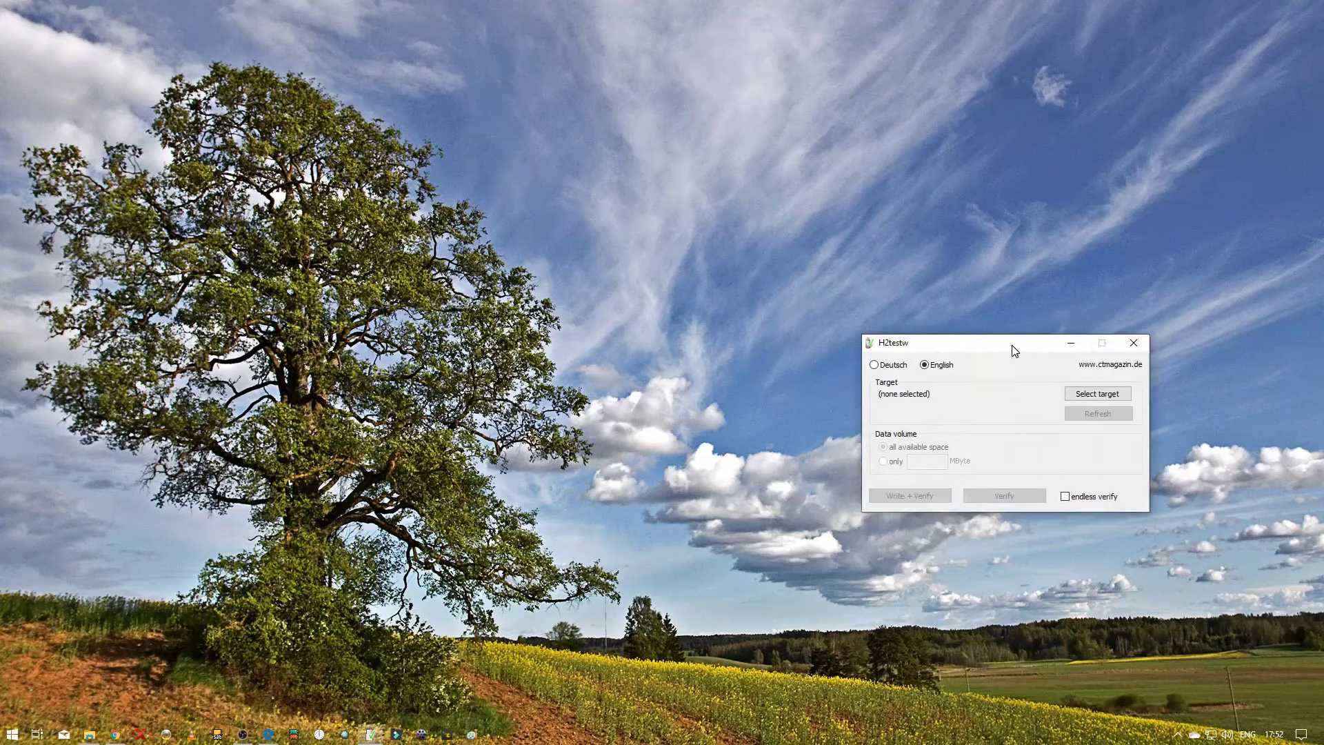
Target New Volume (F:) with all 122896 MB in H2testw and start Write + Verify
{"action": "left_click_drag", "start_coordinate": [1014, 344], "coordinate": [608, 316]}
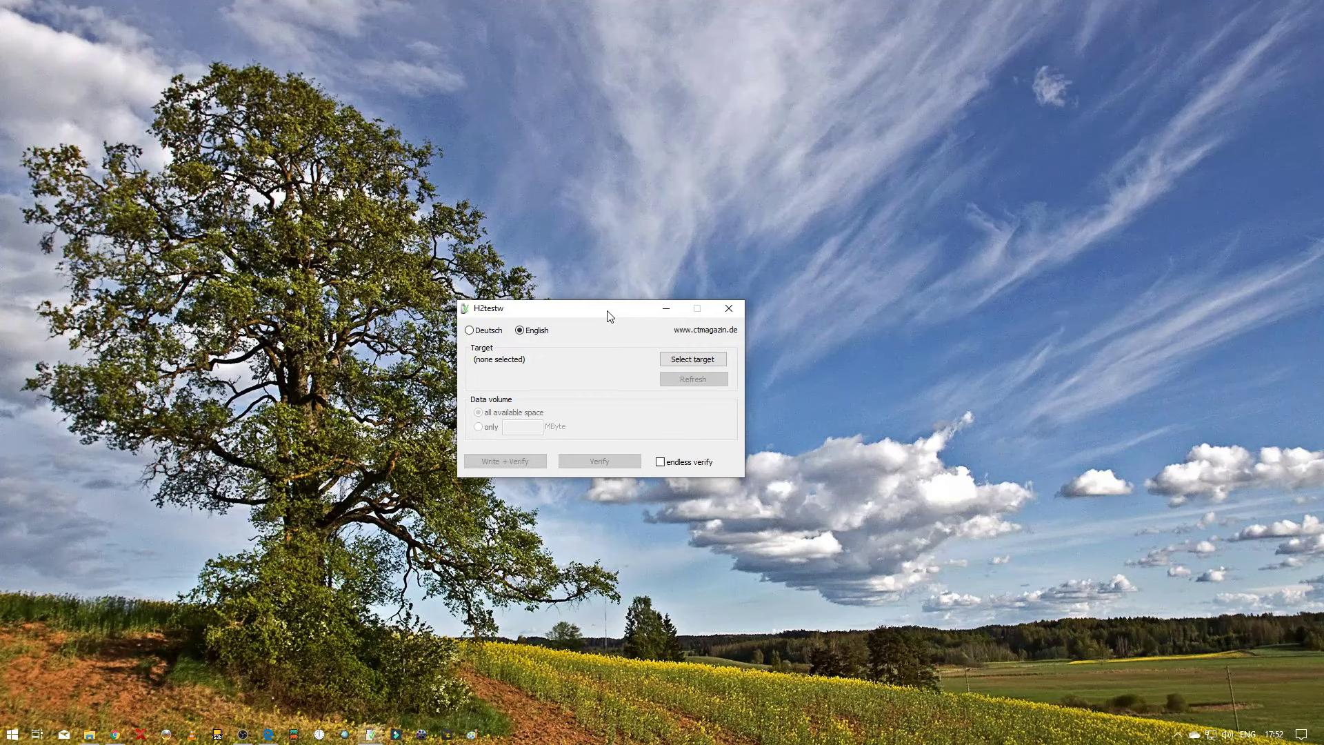
{"action": "left_click", "coordinate": [704, 367]}
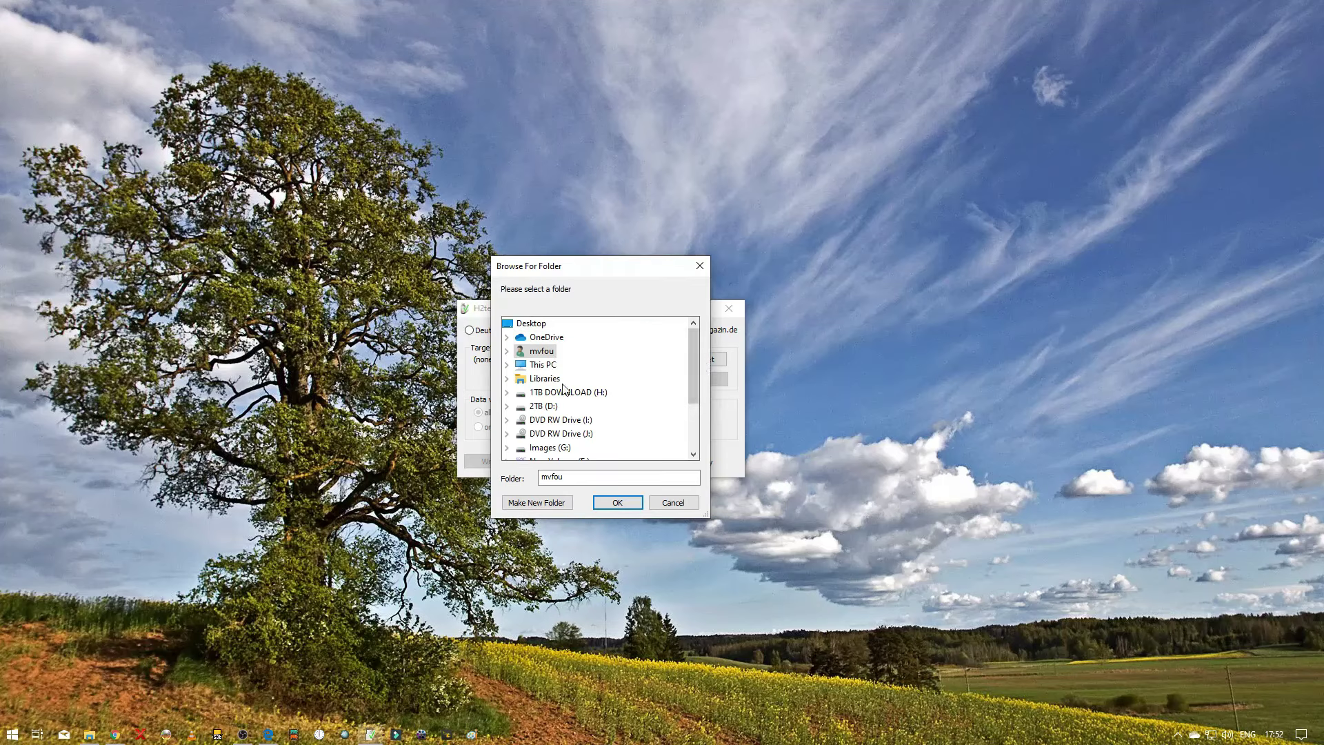
{"action": "scroll", "coordinate": [564, 388], "scroll_direction": "down", "scroll_amount": 2}
{"action": "left_click", "coordinate": [567, 380]}
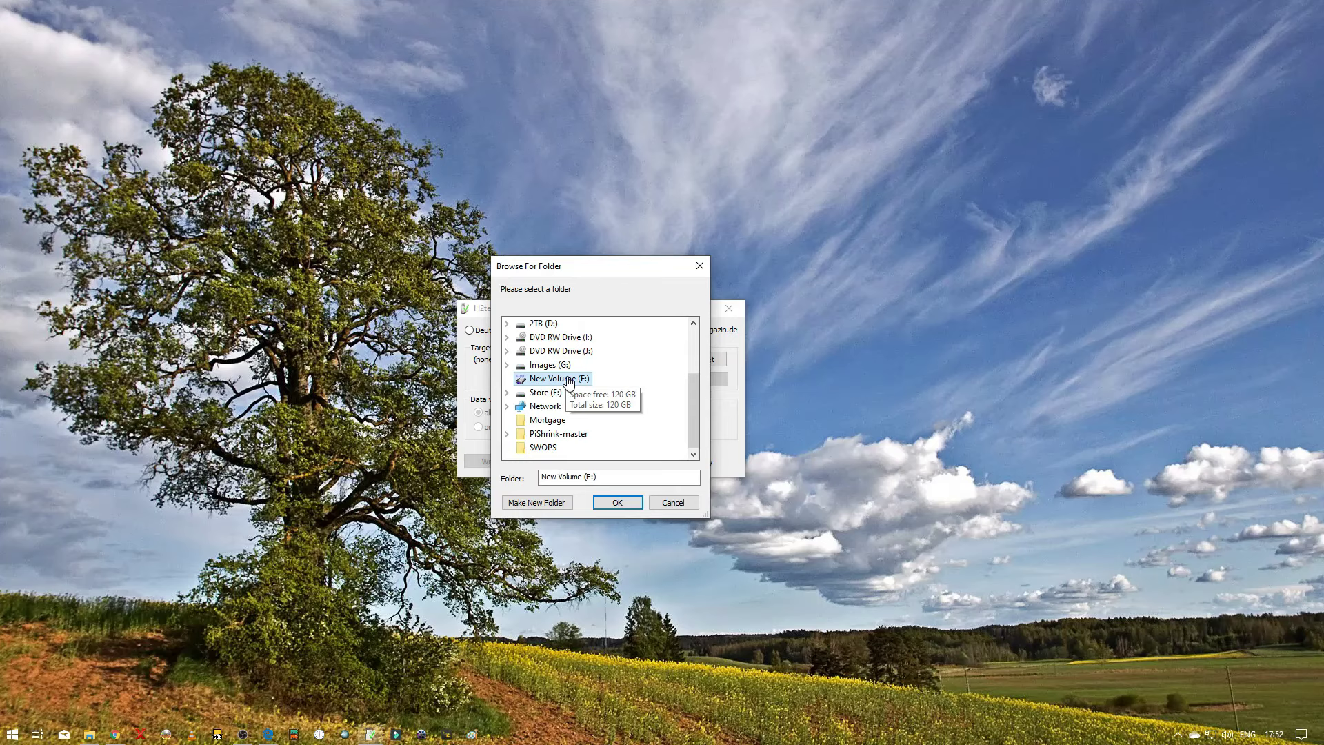
{"action": "left_click", "coordinate": [618, 502]}
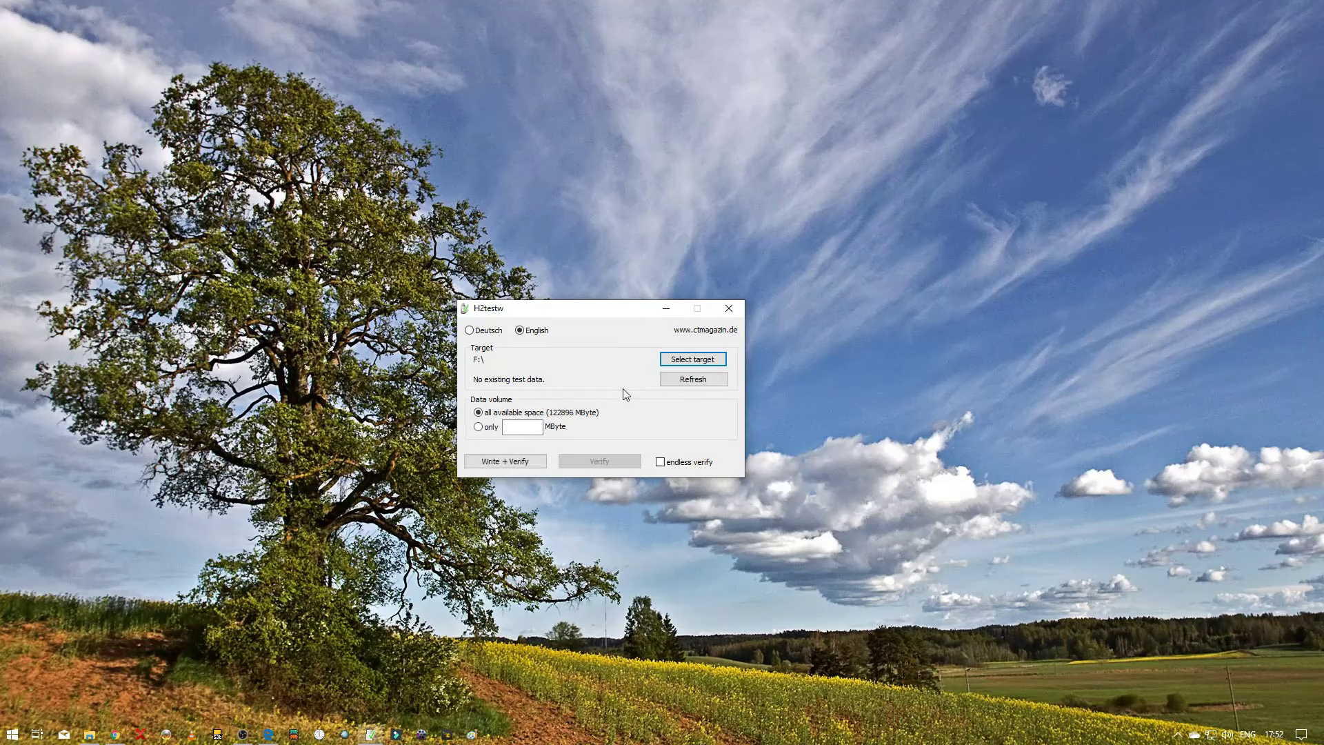
{"action": "left_click", "coordinate": [510, 464]}
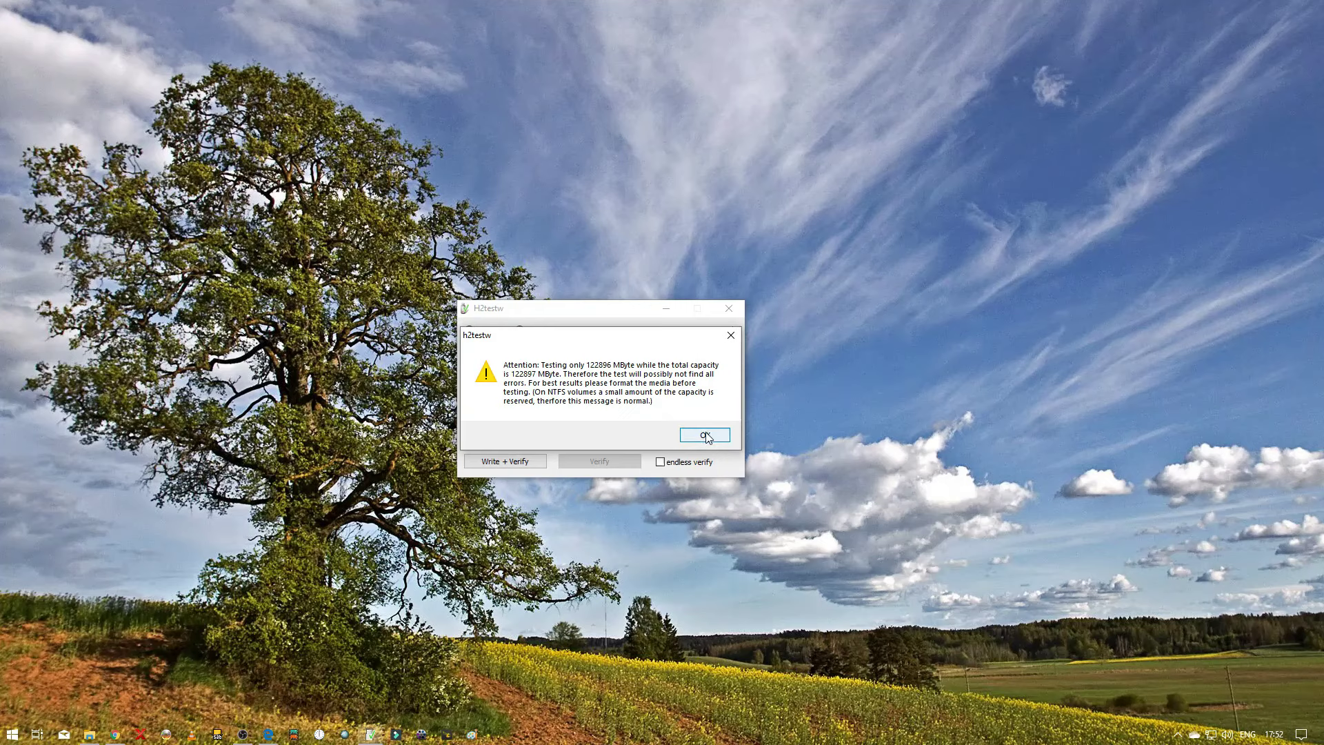
Accept H2testw's capacity warning so the full-card write begins
{"action": "left_click", "coordinate": [706, 437]}
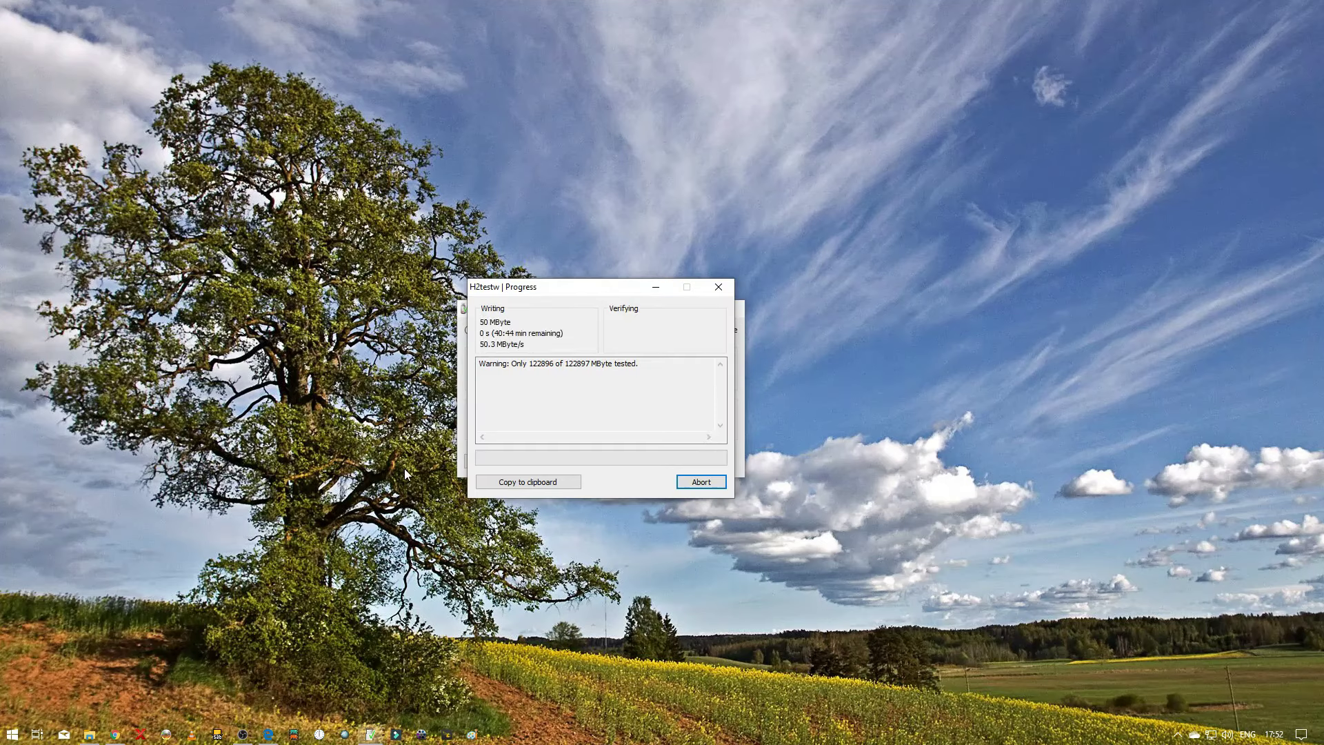